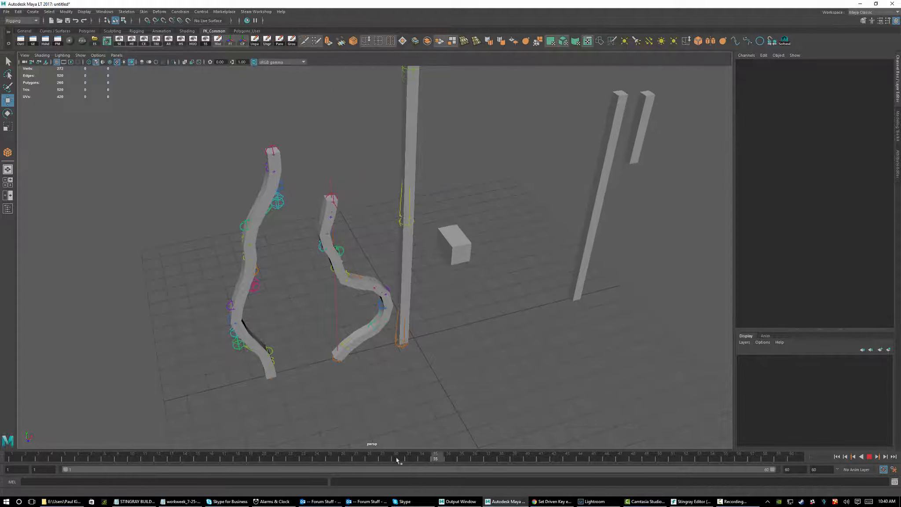
Open the Outliner, place it clear of the models and enlarge it to show the whole scene list.
alt+right_drag(571, 318, 284, 331)
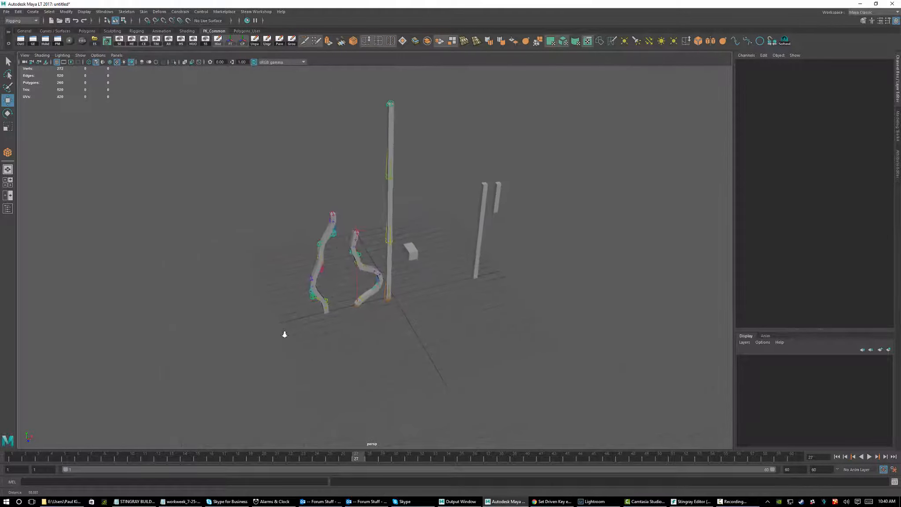
alt+drag(423, 312, 406, 391)
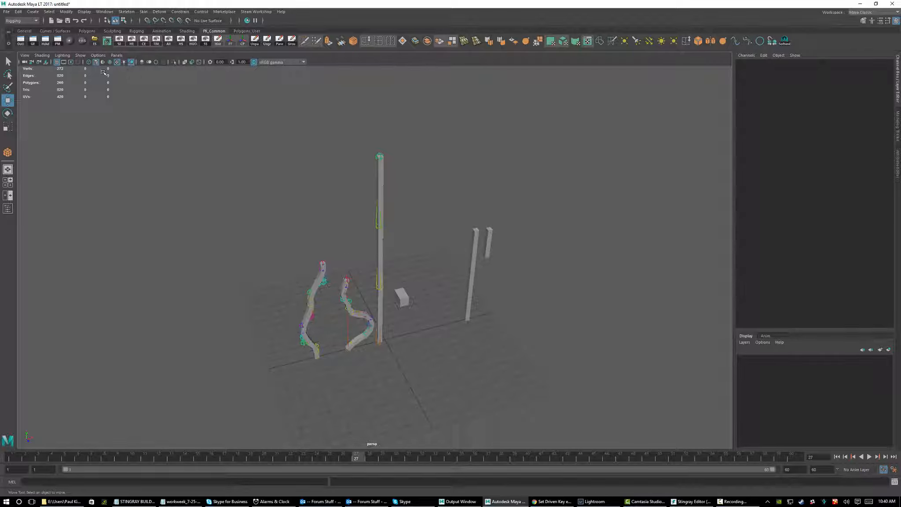
click(20, 40)
drag(169, 79, 657, 179)
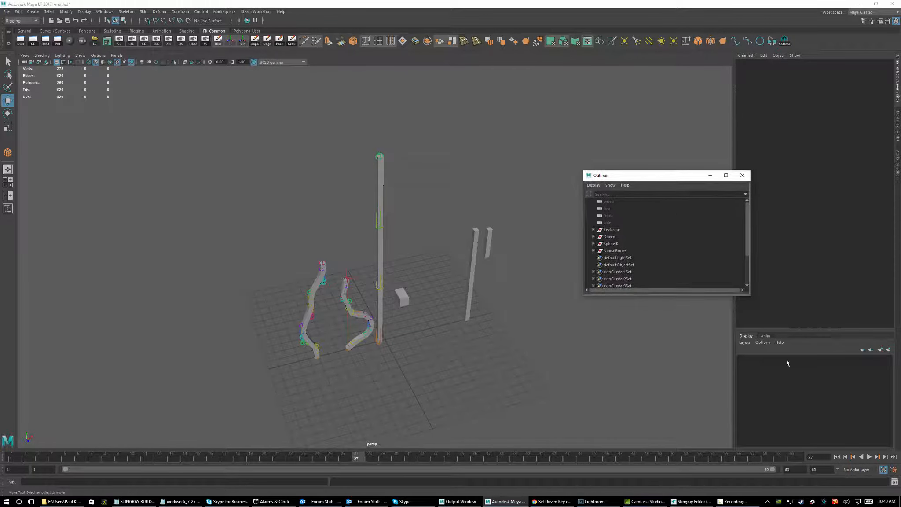
drag(750, 297, 828, 396)
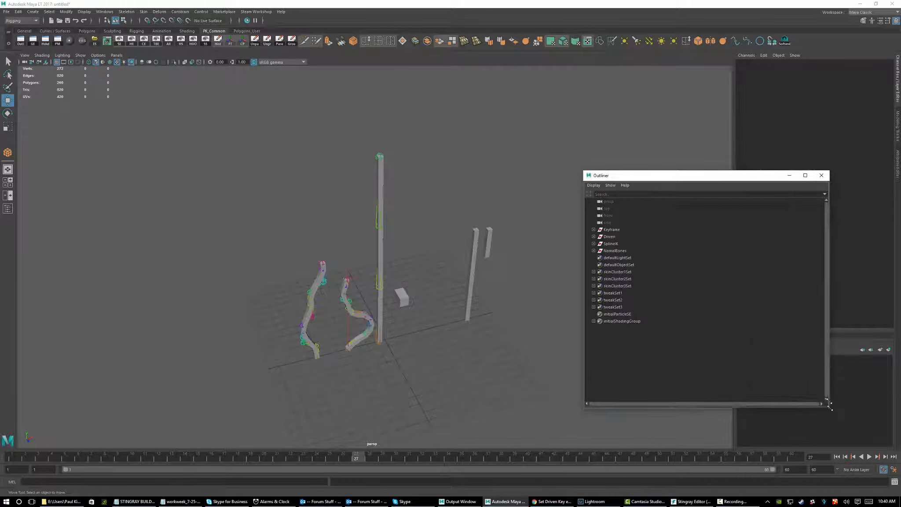
Expand the NomalBones, SplineIK, Driven and Keyframe groups in the Outliner.
click(593, 251)
click(594, 243)
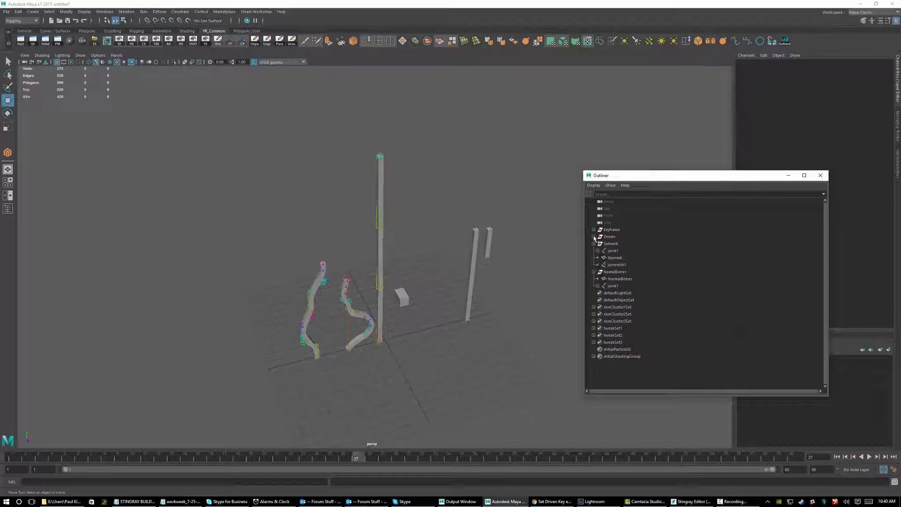
click(593, 236)
click(593, 229)
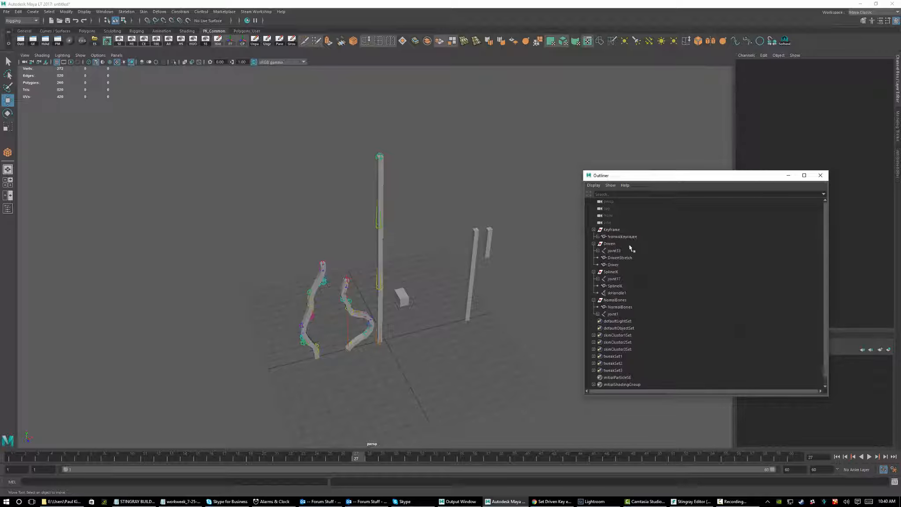
Expand NormalKeyframe in the Keyframe group and select the parent and its ChildKeyframe object in turn to compare them.
click(611, 230)
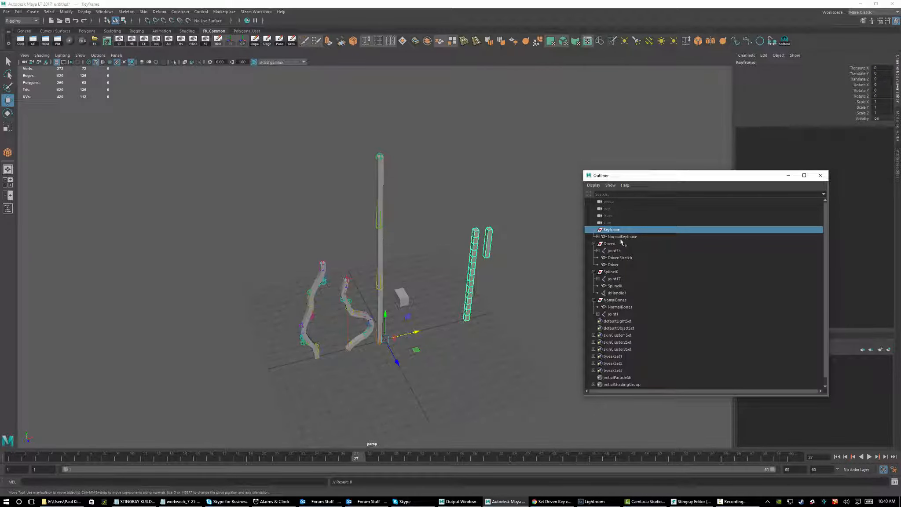
click(598, 236)
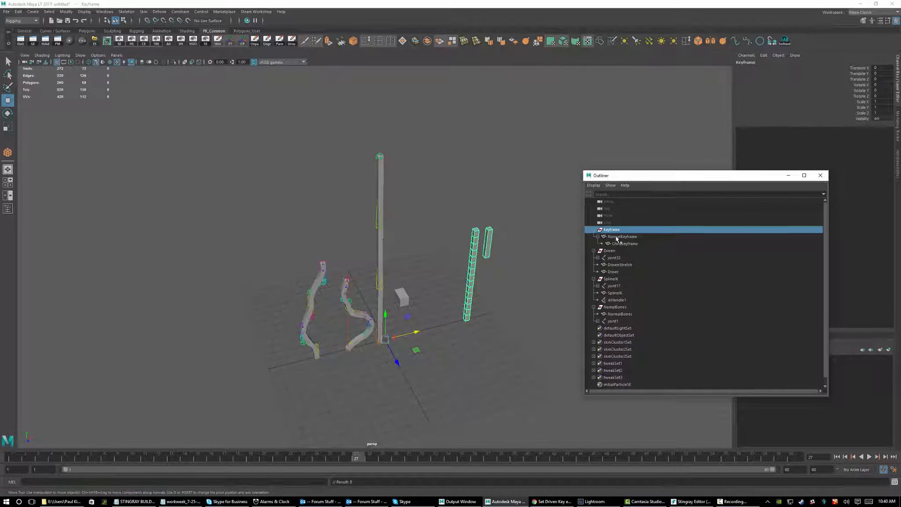
click(620, 237)
click(626, 244)
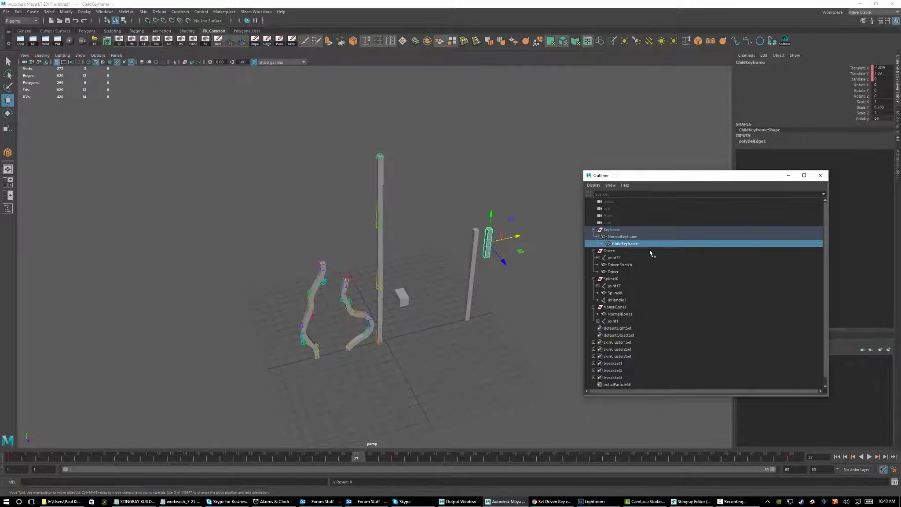
click(617, 237)
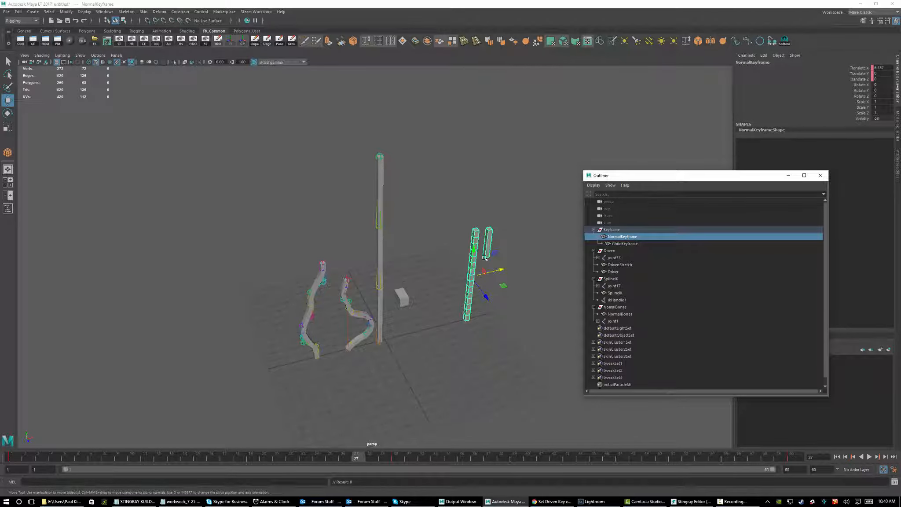
click(629, 244)
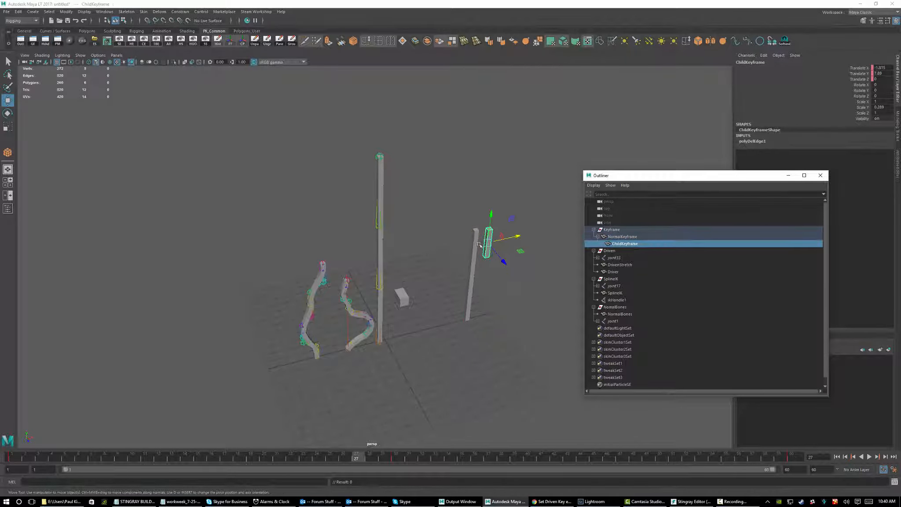
Play back the keyframed animation, and scrub the timeline to frame 16 with NormalKeyframe selected.
key(alt+v)
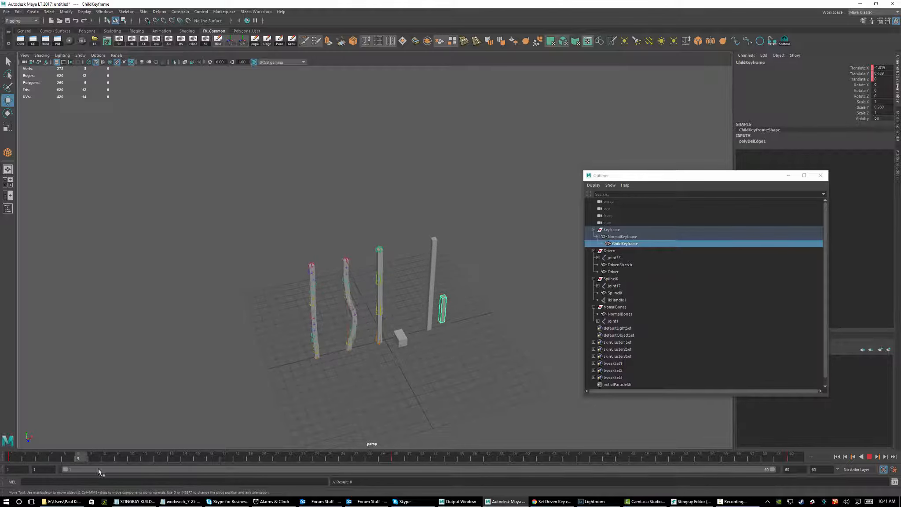
key(alt+v)
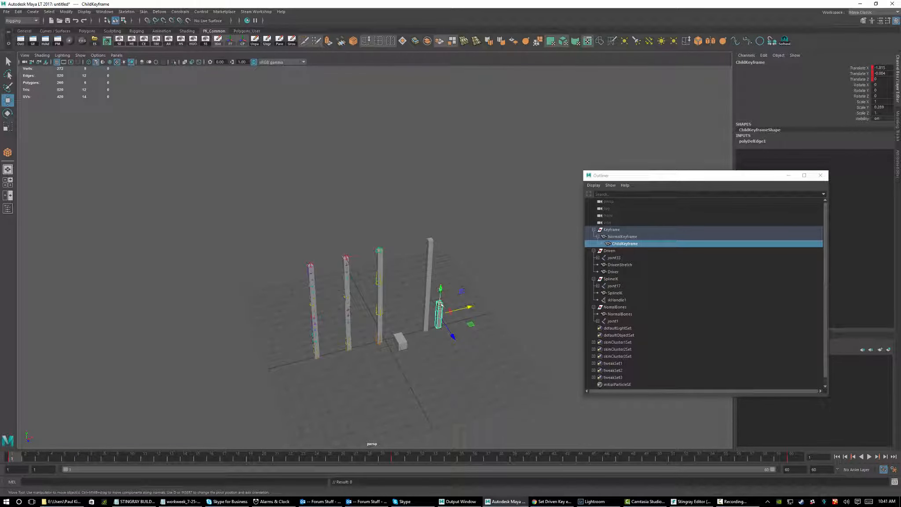
click(623, 237)
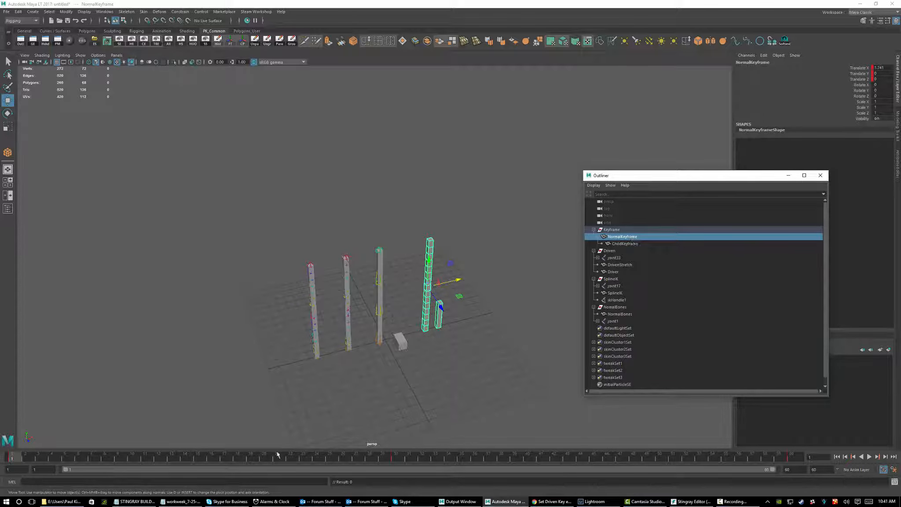
drag(20, 457, 211, 457)
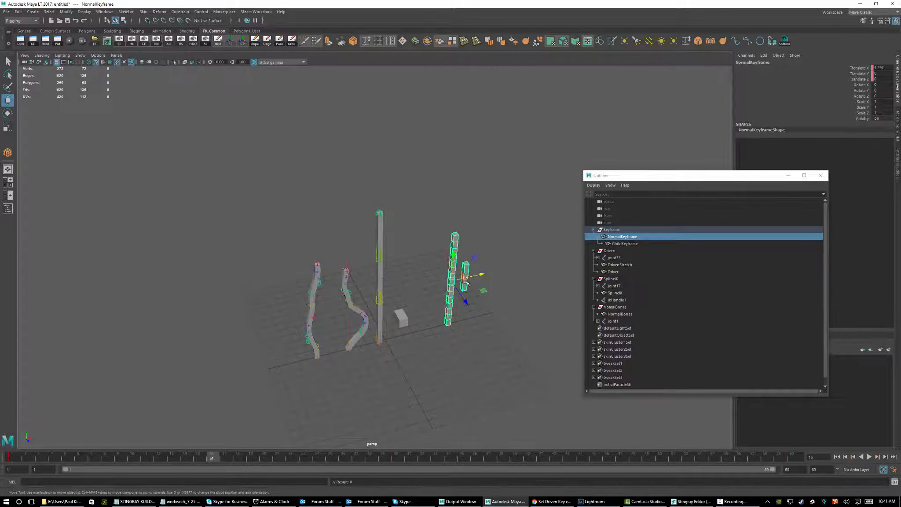
Collapse the Keyframe group, select the Driven group, play its animation and return to frame 1.
click(594, 230)
click(611, 230)
click(612, 237)
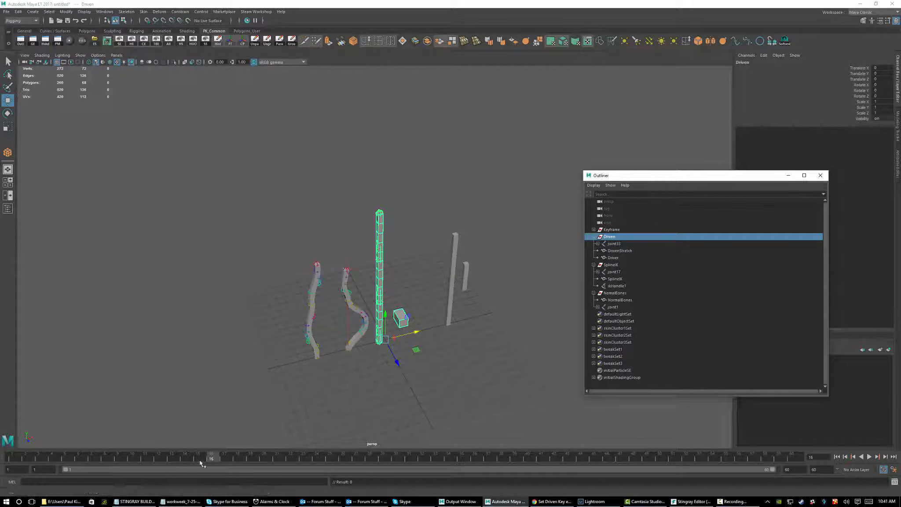
key(alt+v)
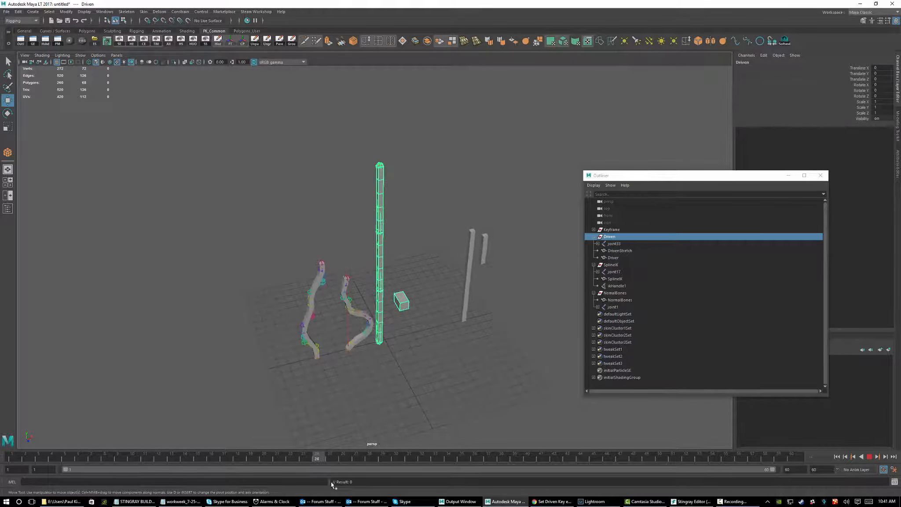
key(alt+v)
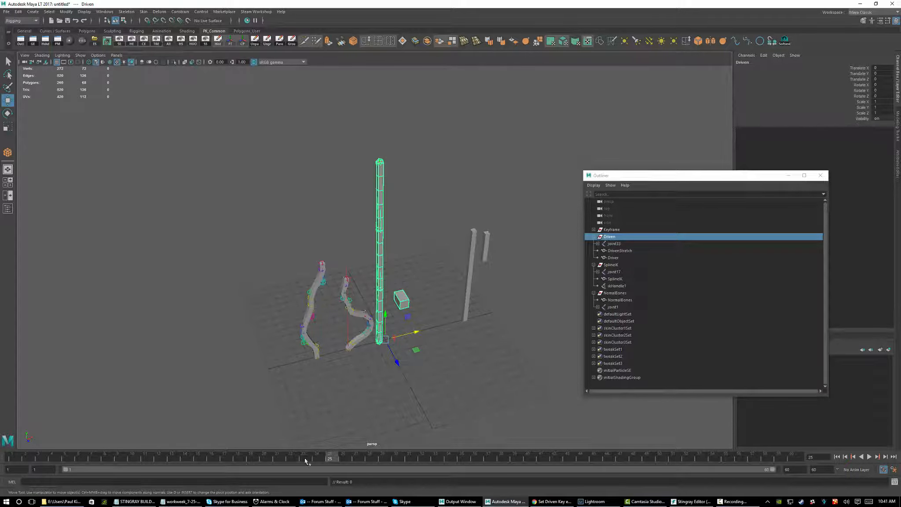
drag(308, 461, 3, 464)
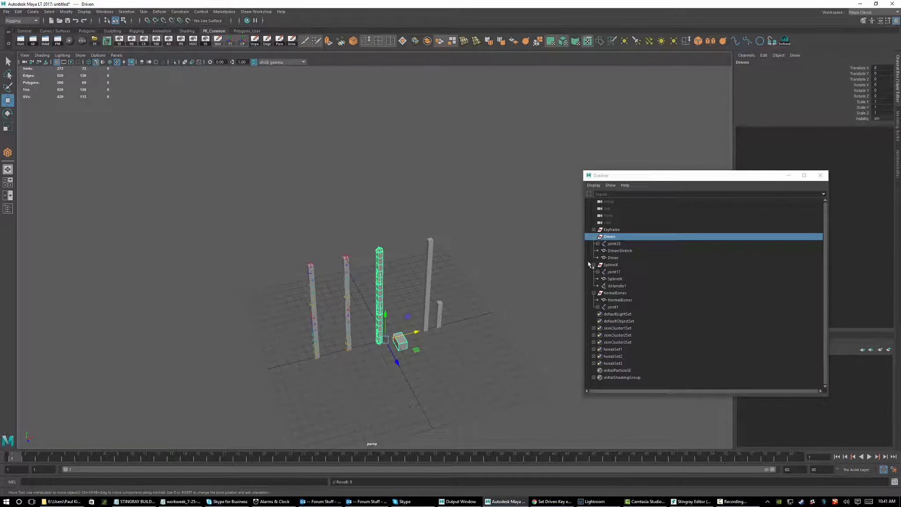
Collapse the Driven group, select the SplineIK group and its ikHandle1, and play the animation.
click(597, 238)
click(612, 245)
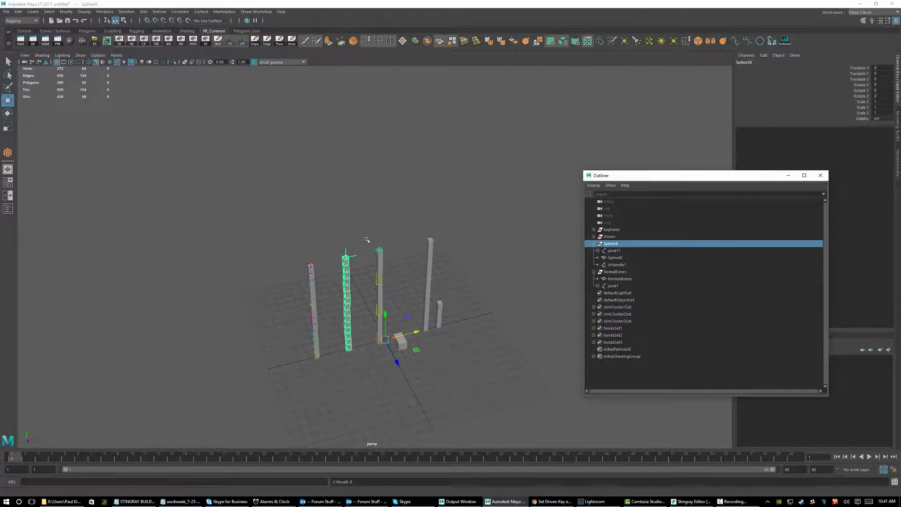
click(346, 254)
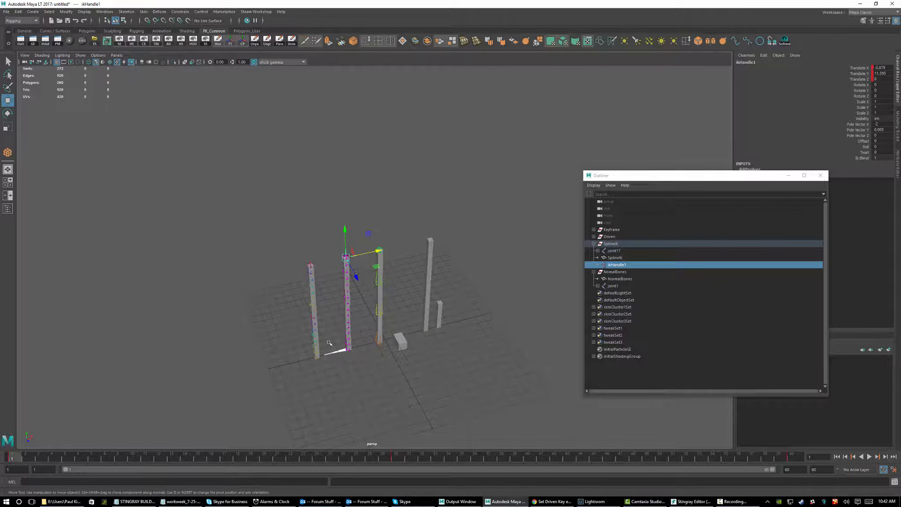
key(alt+v)
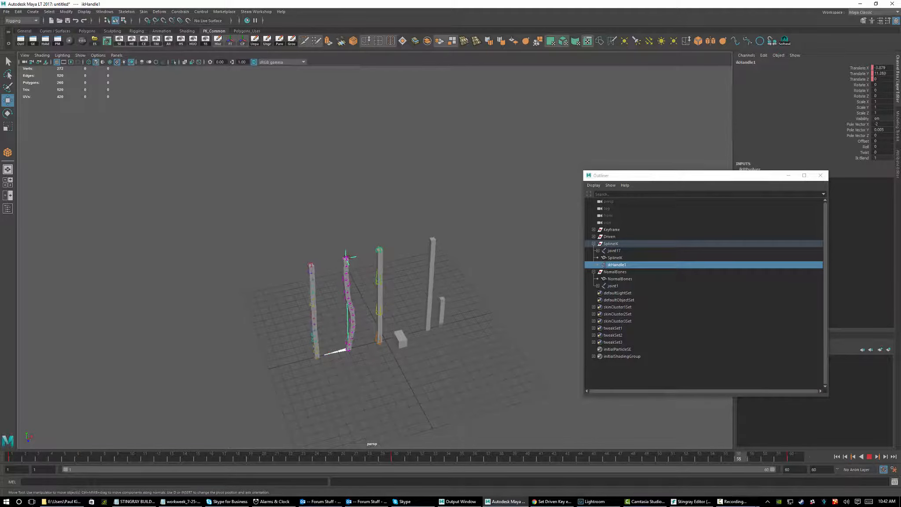
Play the animation with the NomalBones group selected, return to frame 1, and collapse the NomalBones and SplineIK groups.
click(620, 272)
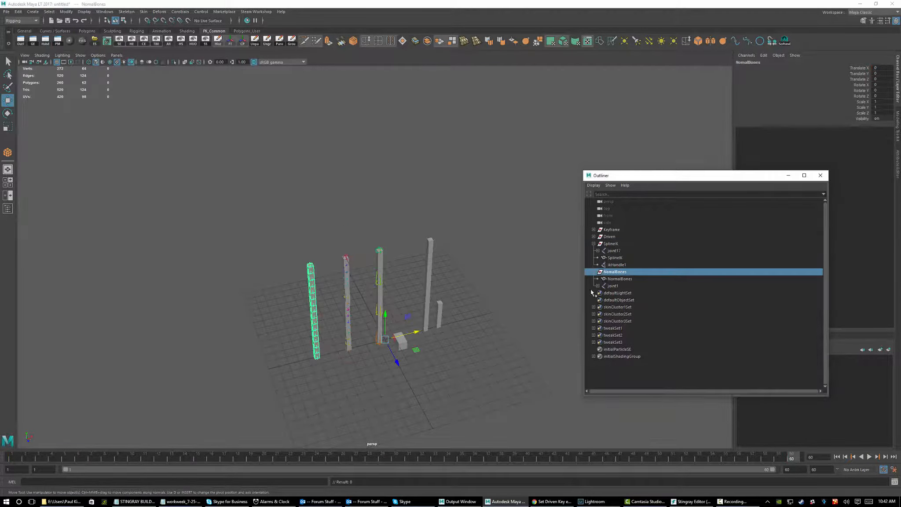
key(alt+v)
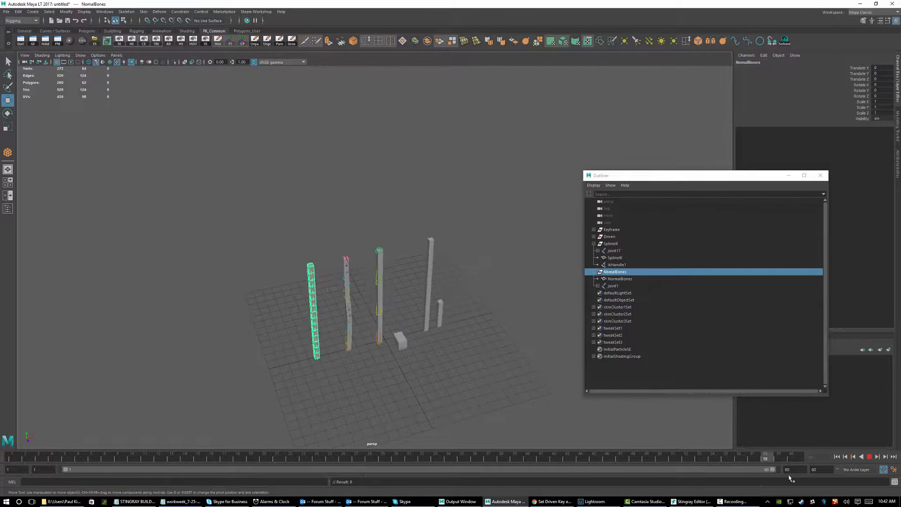
click(12, 459)
click(593, 272)
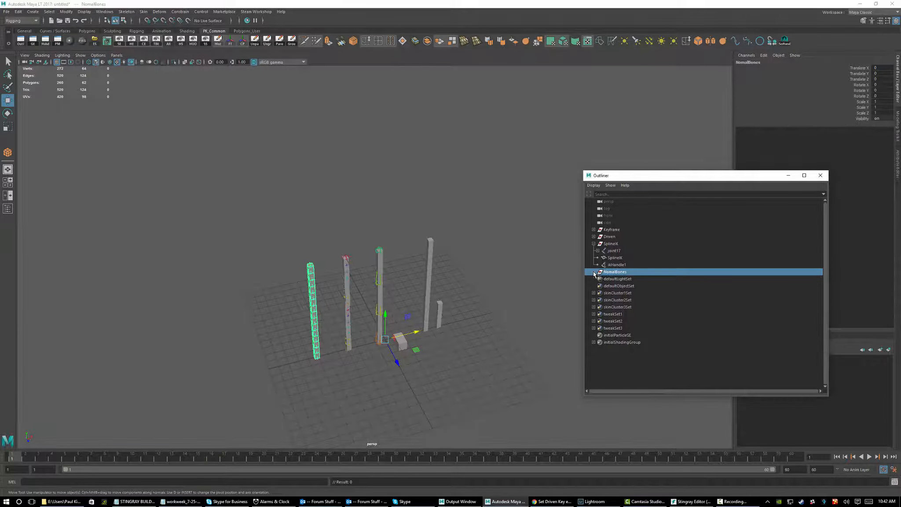
click(593, 243)
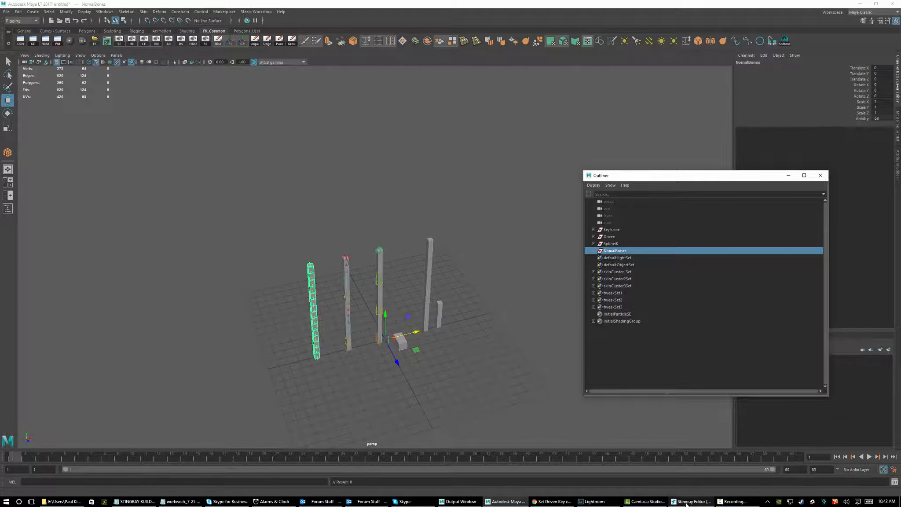
Switch to Stingray Editor and preview the Bones and Driven animation clips from the AnimationStuff folder.
mouse_move(687, 504)
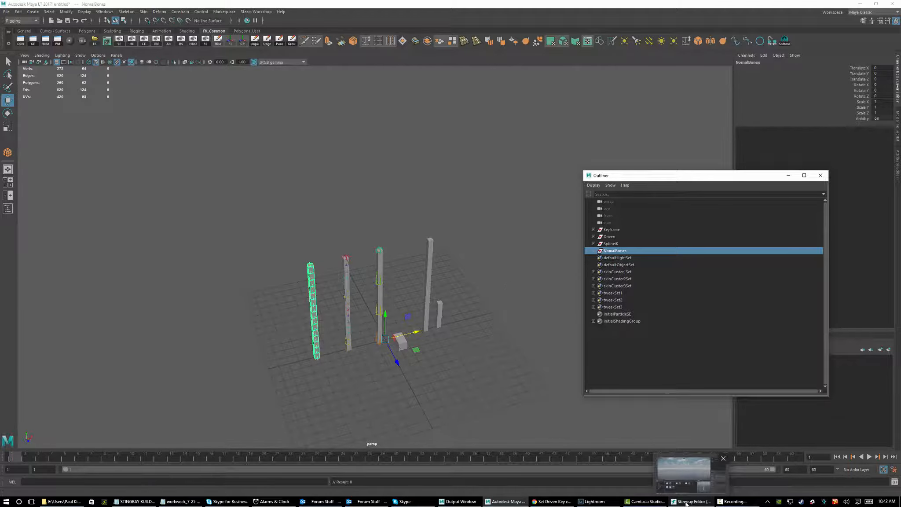
click(686, 502)
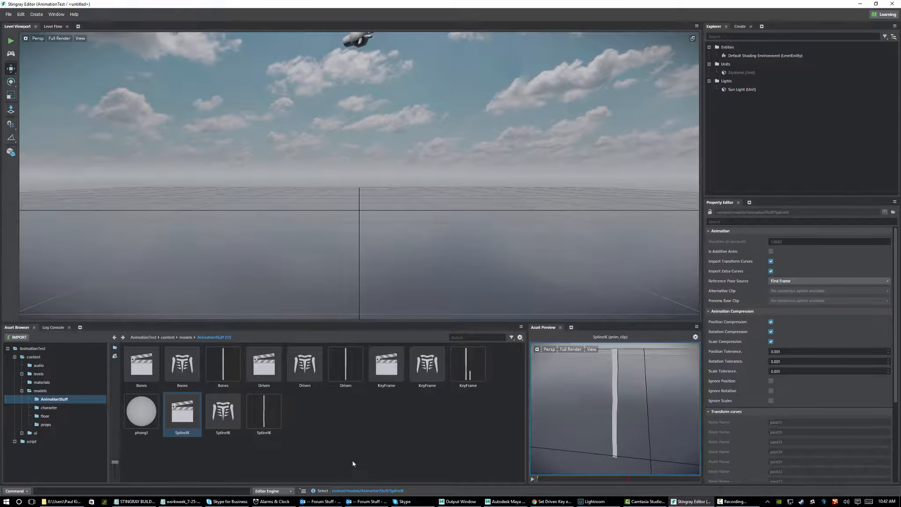
click(140, 362)
click(533, 479)
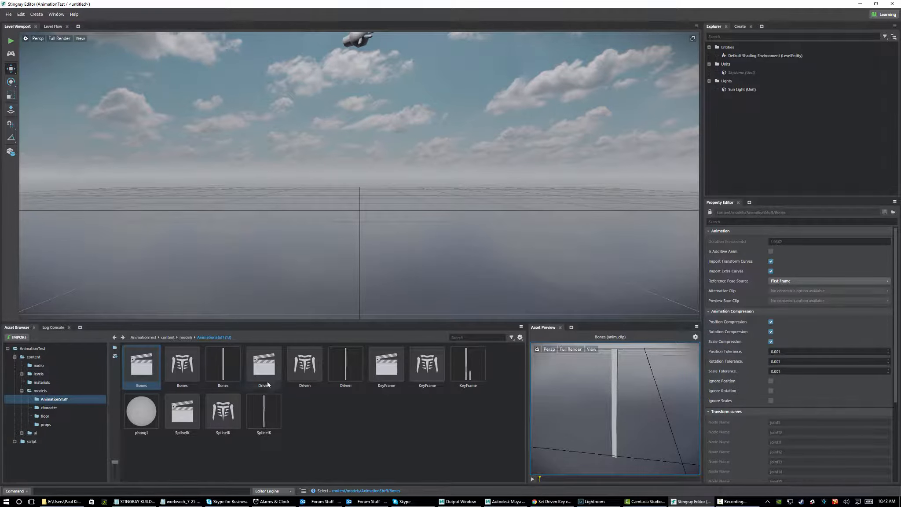
click(273, 364)
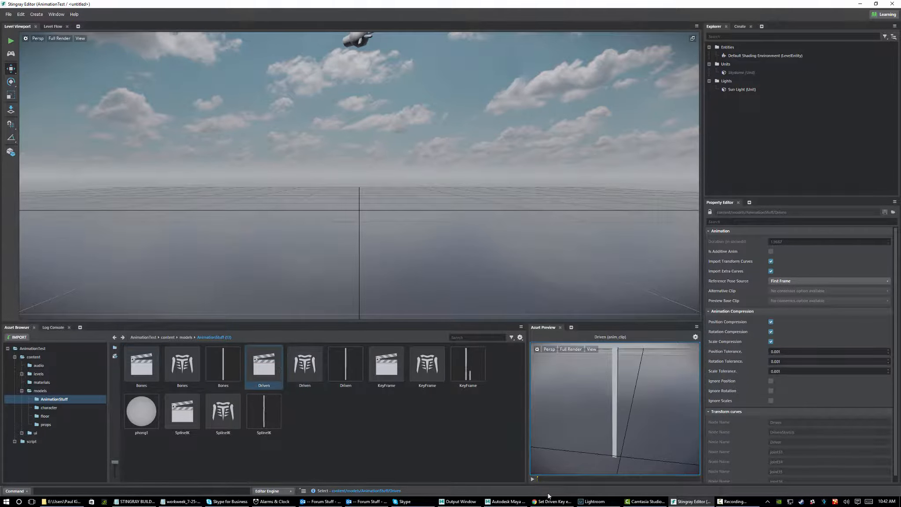
click(533, 479)
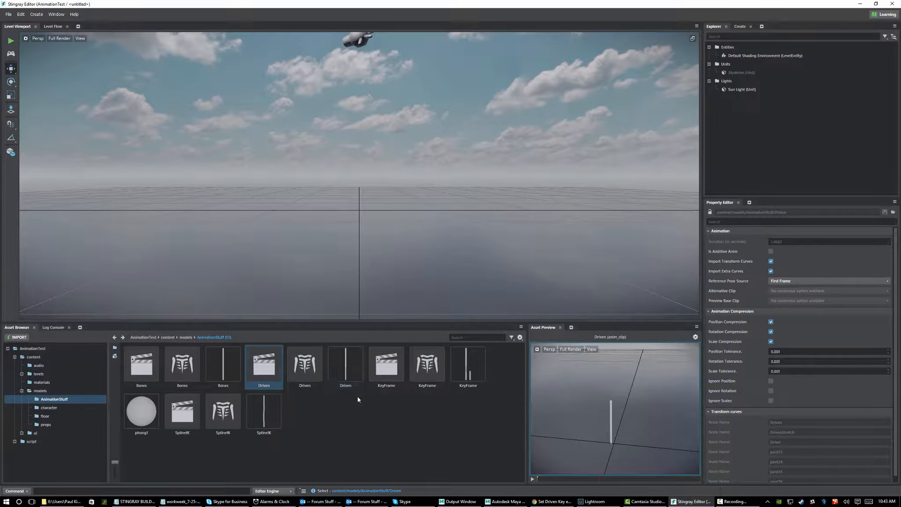
Open the Driven unit in the Unit Editor, select its DrivenStretch mesh and expand the Driven node.
double_click(358, 370)
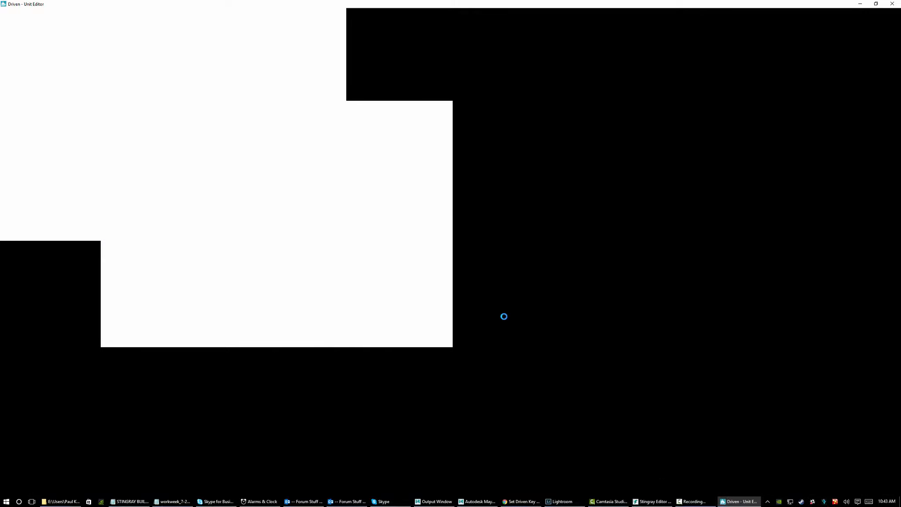
scroll(457, 347, down, 3)
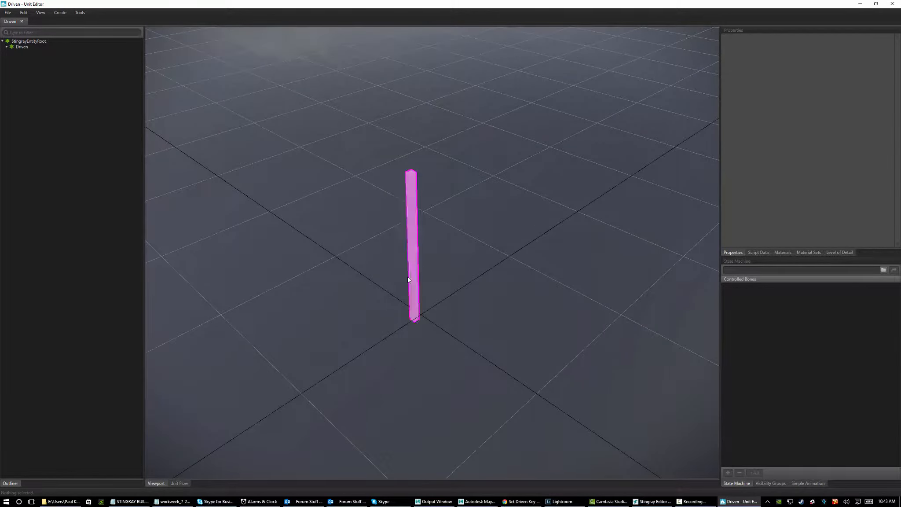
click(417, 283)
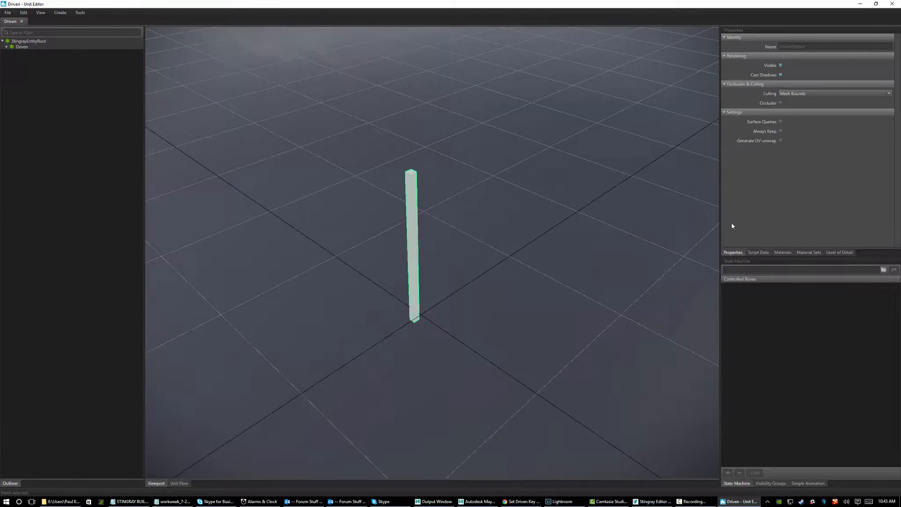
click(7, 47)
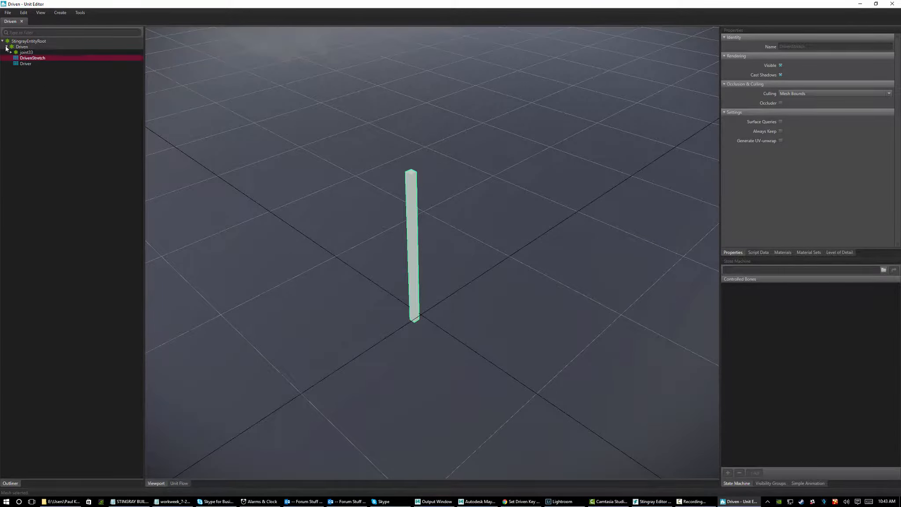
Select the Driver mesh, turn on its visibility and shadow casting, and switch both settings off again.
click(25, 64)
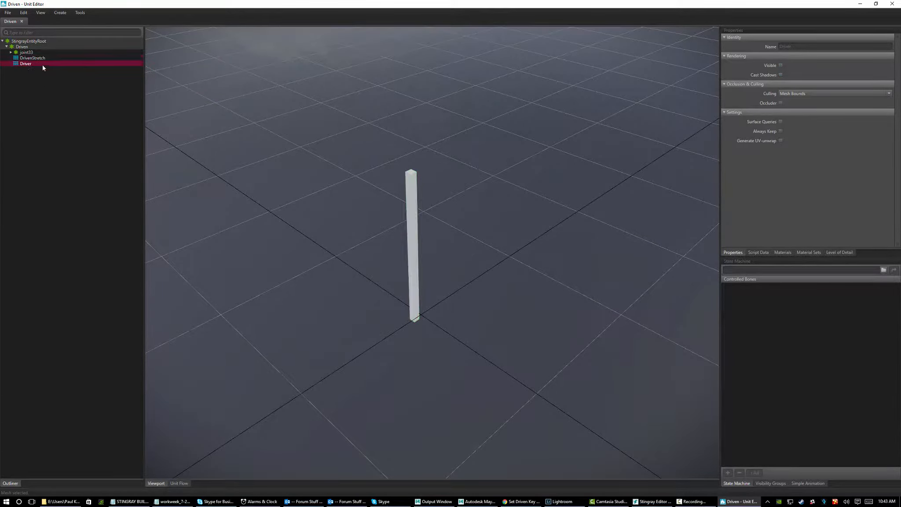
click(780, 75)
click(780, 74)
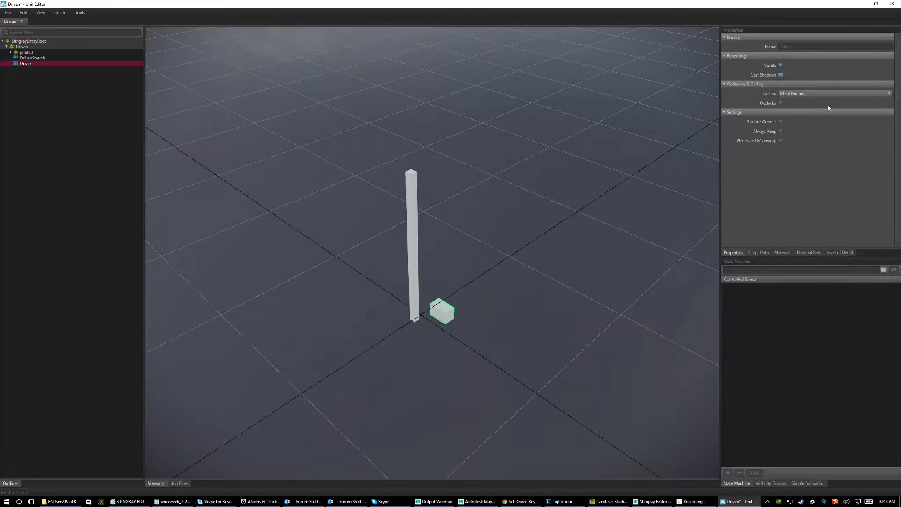
click(780, 66)
click(782, 75)
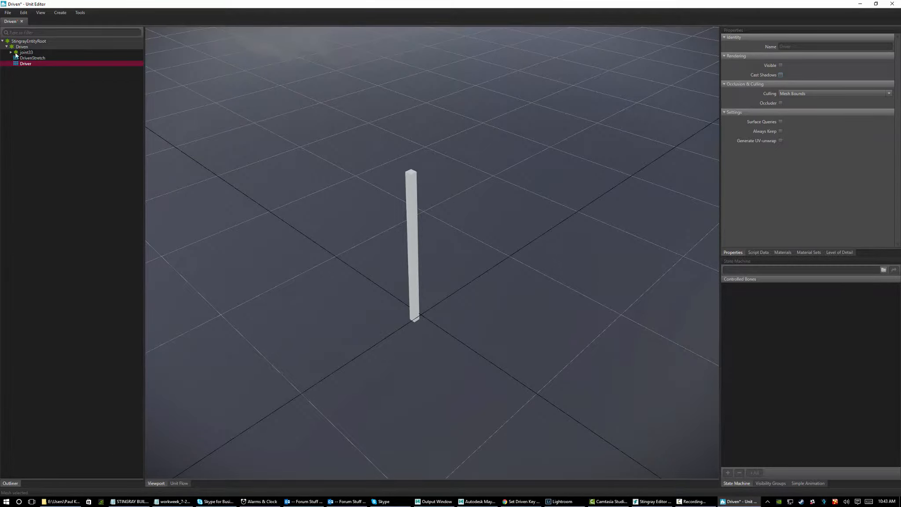
Close the Driven unit's editor window and discard the unsaved changes.
click(7, 13)
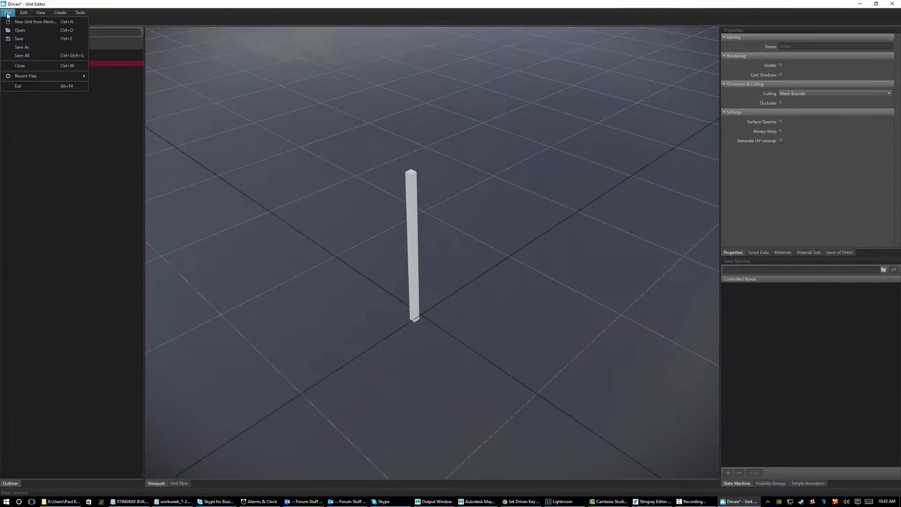
click(20, 39)
click(893, 4)
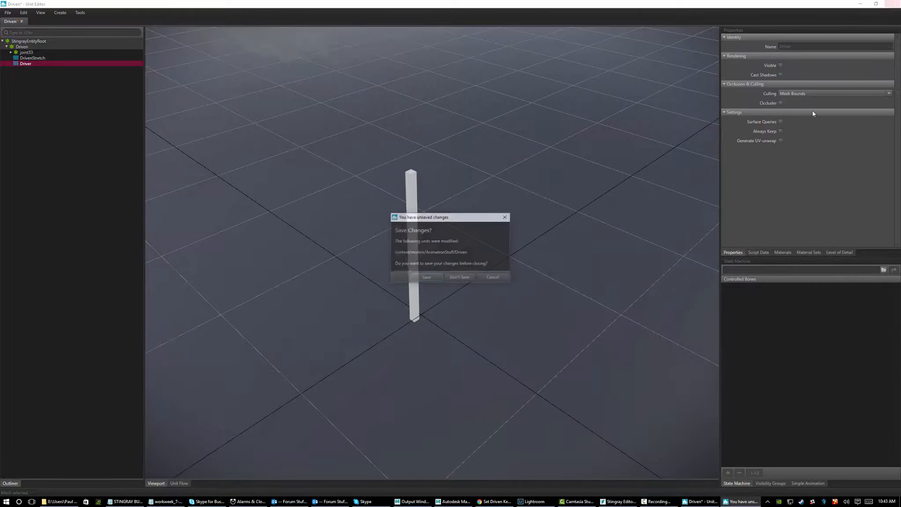
click(464, 277)
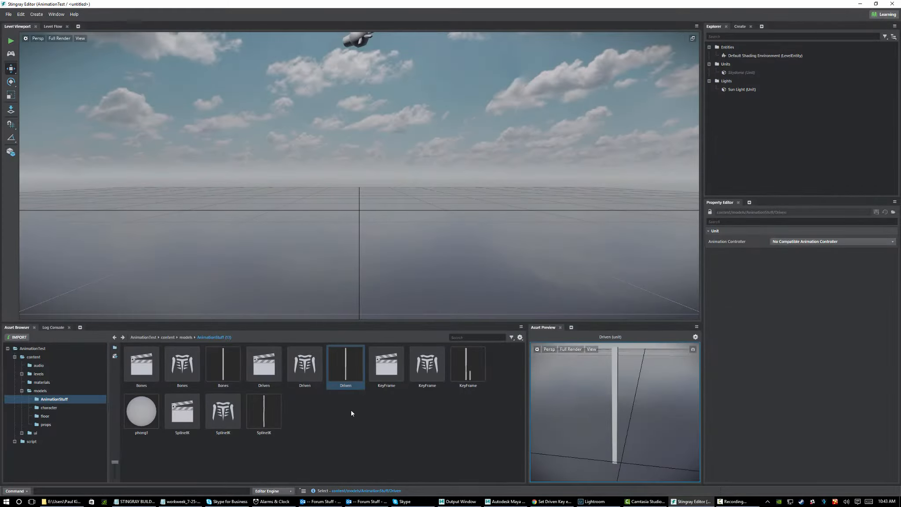
Preview the KeyFrame unit, and play the KeyFrame and SplineIK animation clips from the AnimationStuff folder.
click(470, 377)
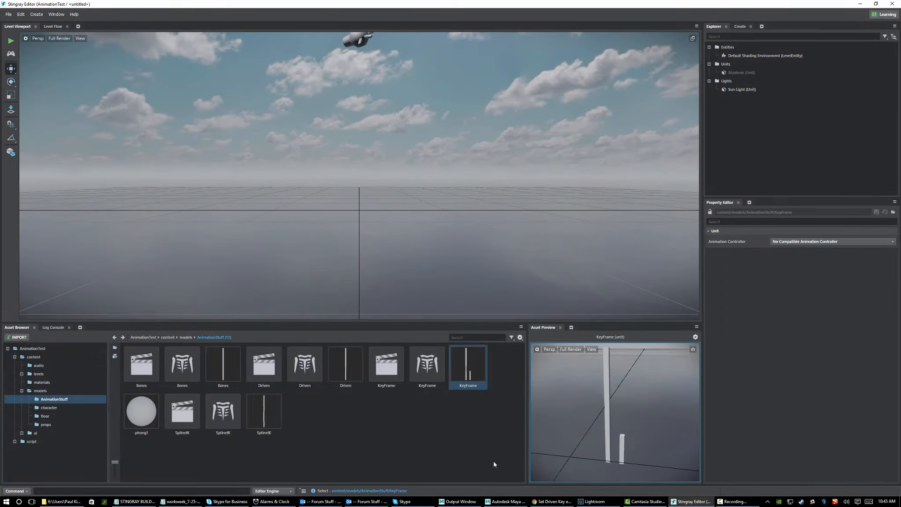
click(386, 365)
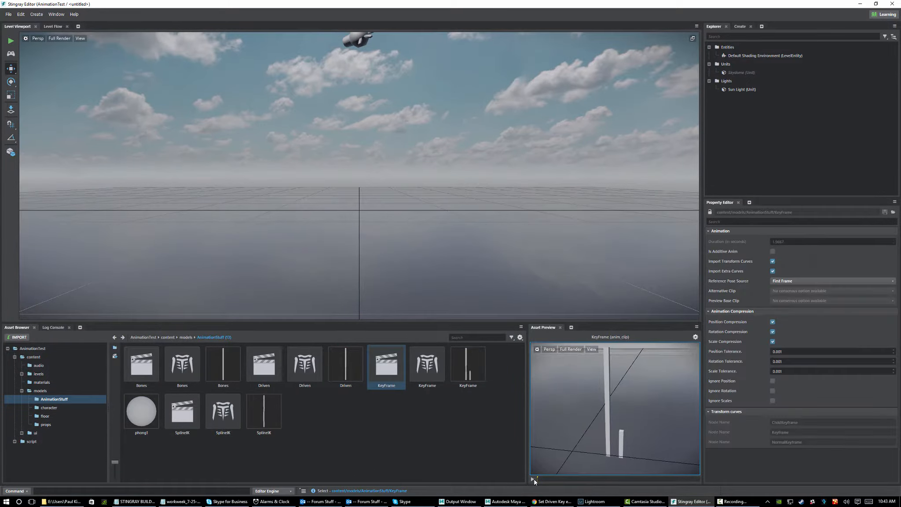
click(534, 479)
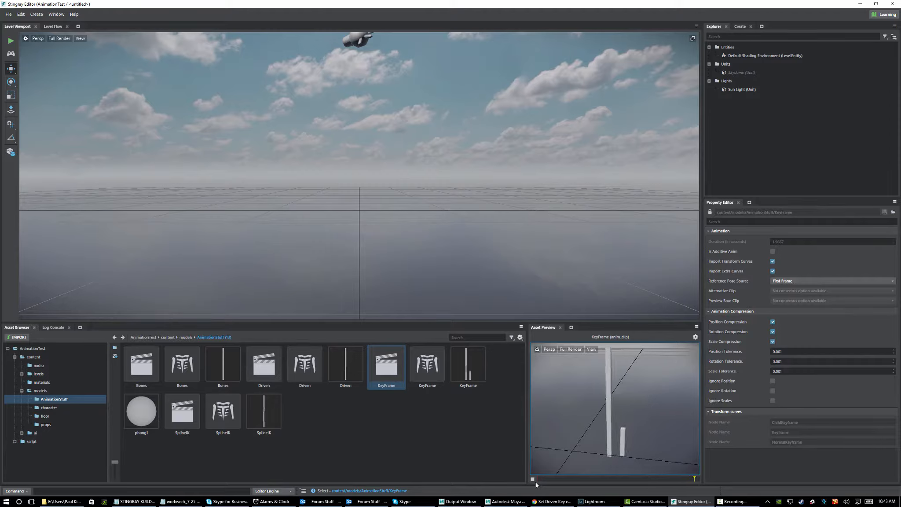
click(182, 421)
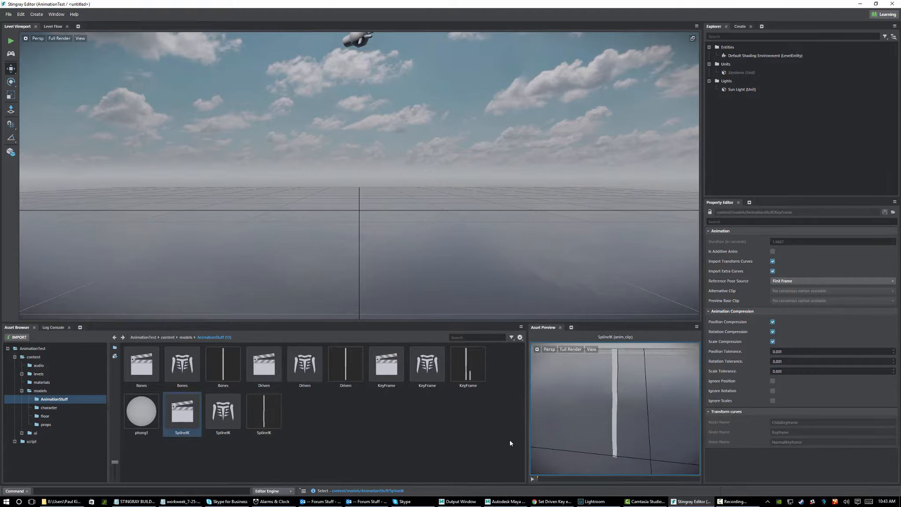
click(532, 479)
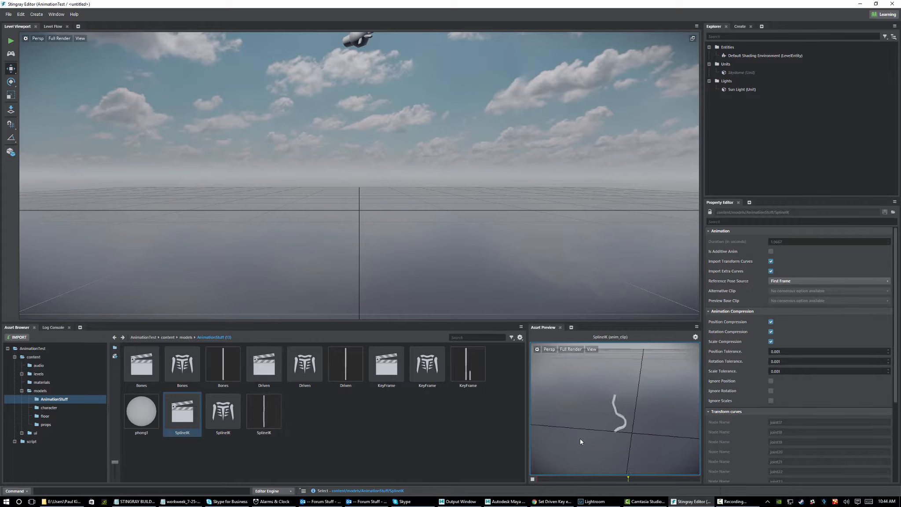
click(533, 479)
Save all project changes and slightly enlarge the asset browser and preview area.
click(8, 14)
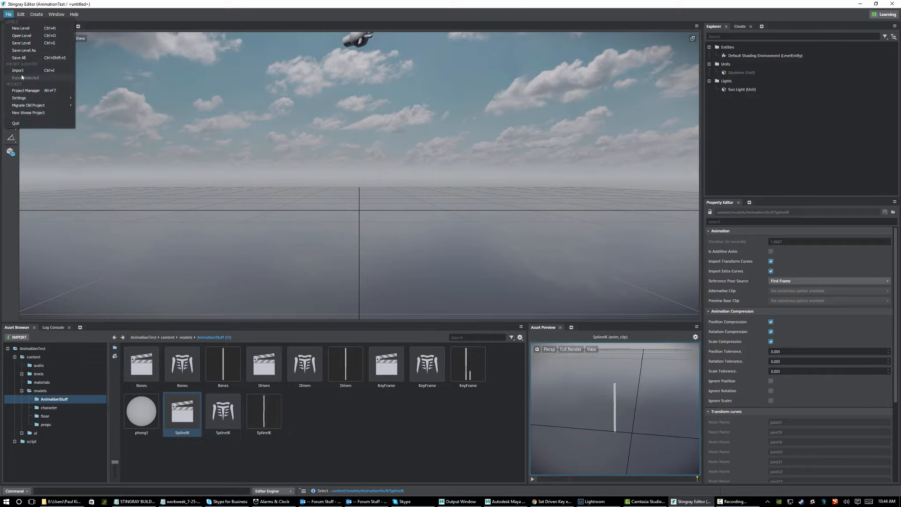
click(24, 58)
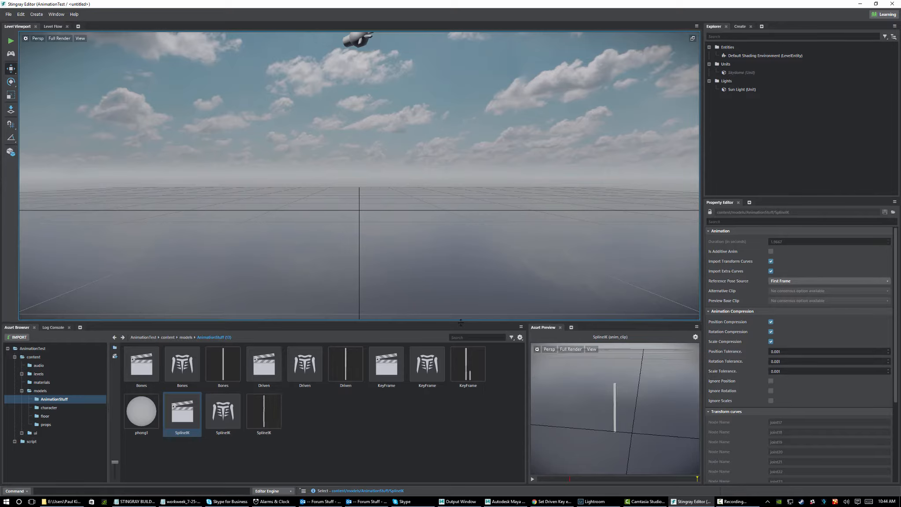
drag(460, 322, 481, 319)
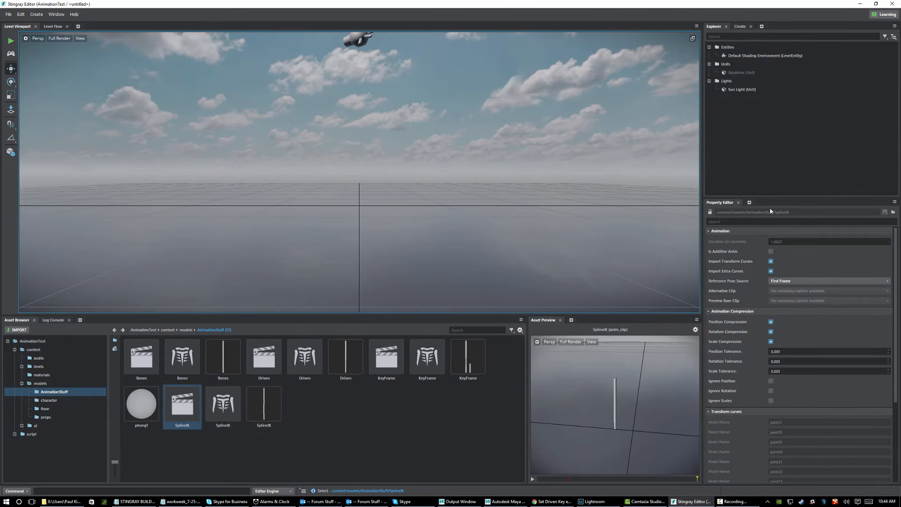
Open an existing level in the AnimationTest project.
click(8, 14)
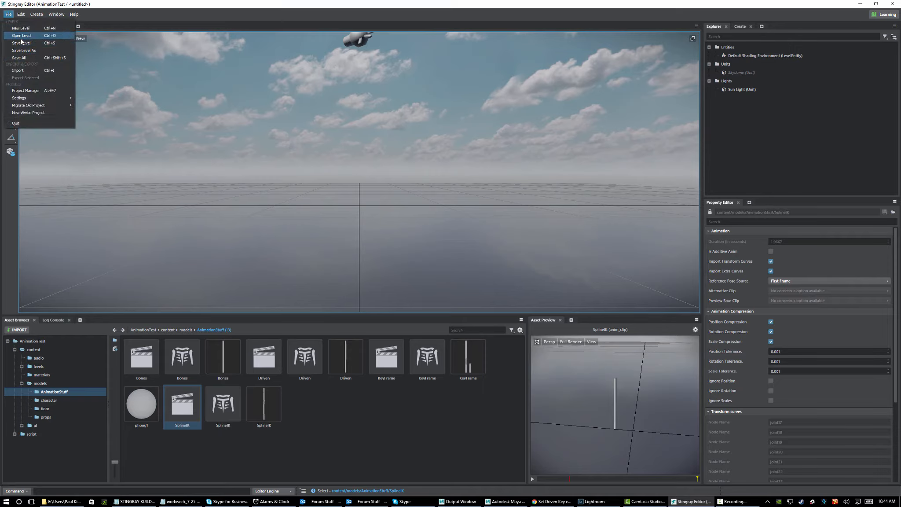